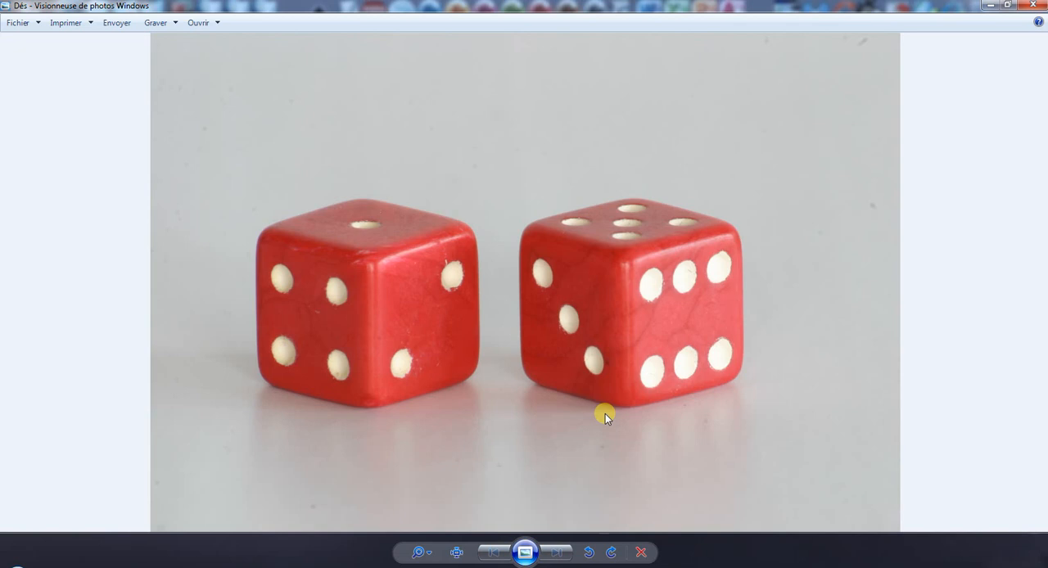
# Close the photo viewer, switch to Photoshop and open the JPEG image Dés from the desktop.
pyautogui.click(1035, 6)
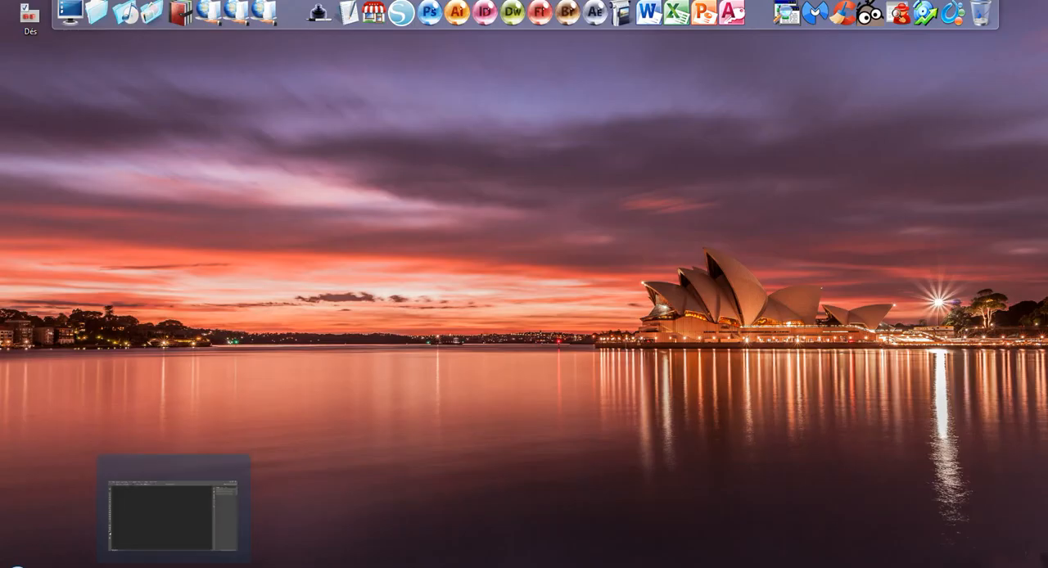
pyautogui.click(173, 565)
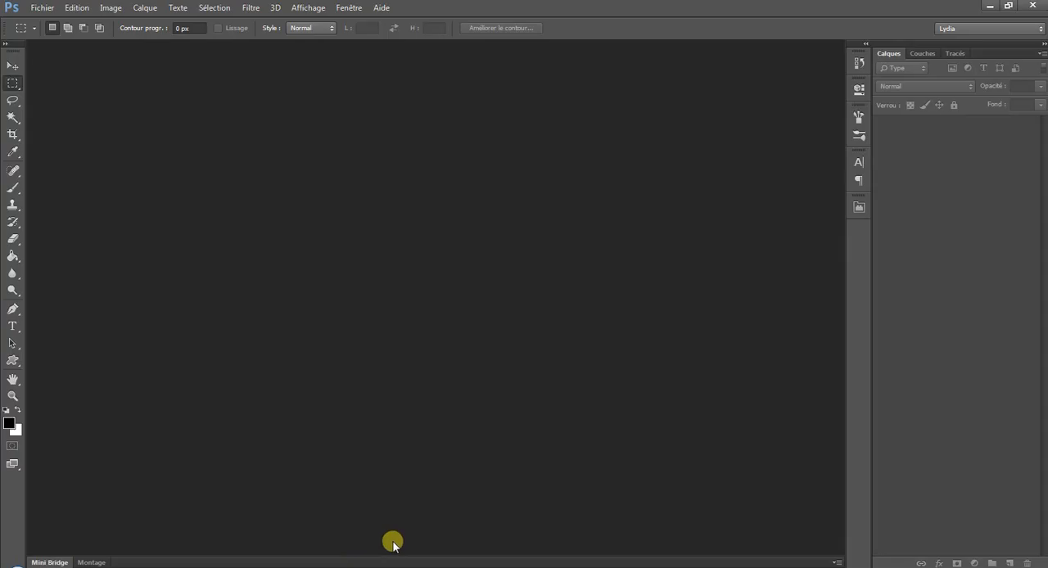
pyautogui.click(45, 9)
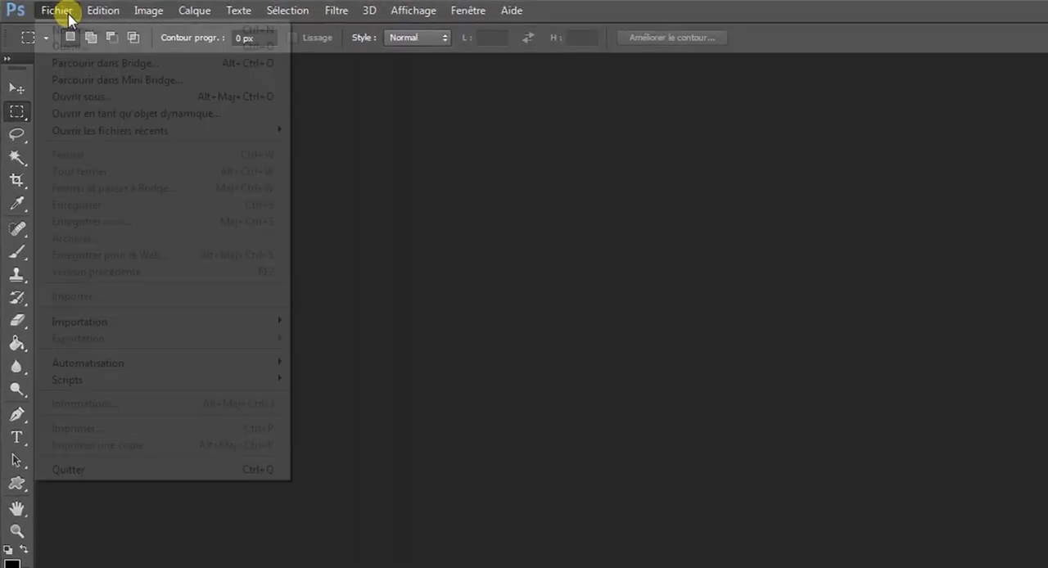
pyautogui.click(72, 44)
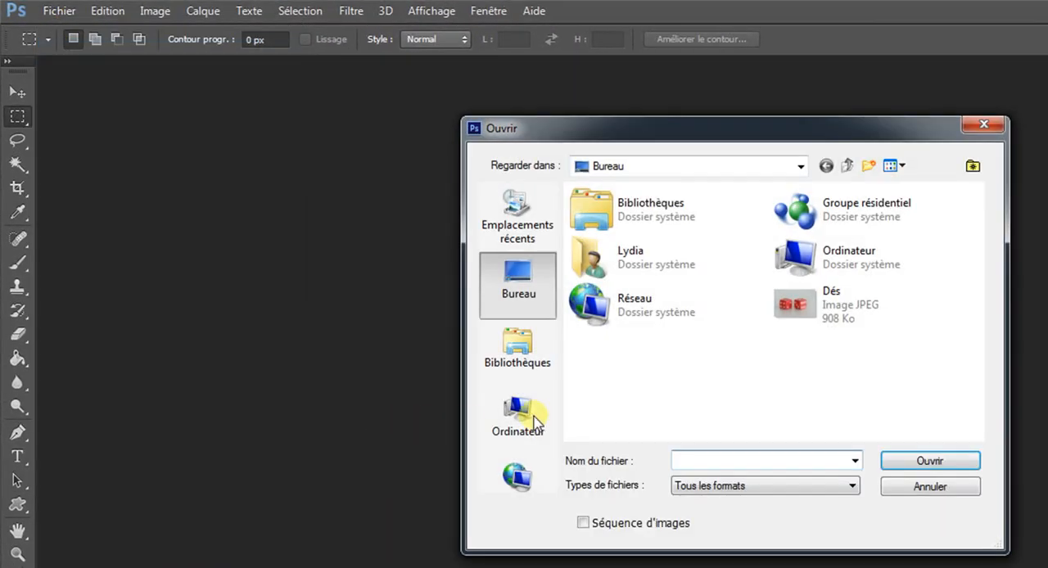
pyautogui.doubleClick(836, 322)
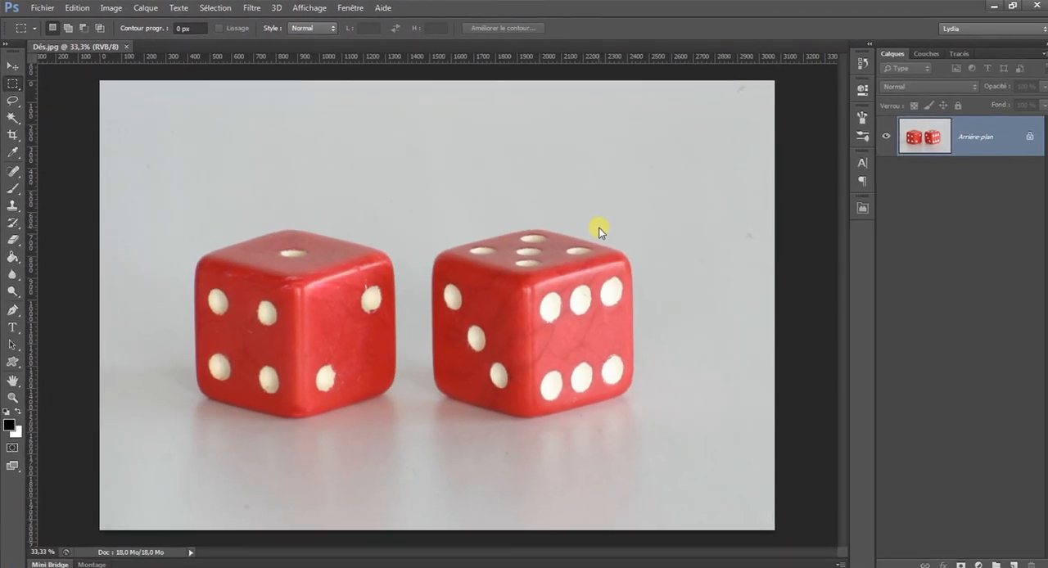
# Convert the locked background into layer Calque 0 and duplicate it as Calque 0 copie.
pyautogui.doubleClick(1005, 133)
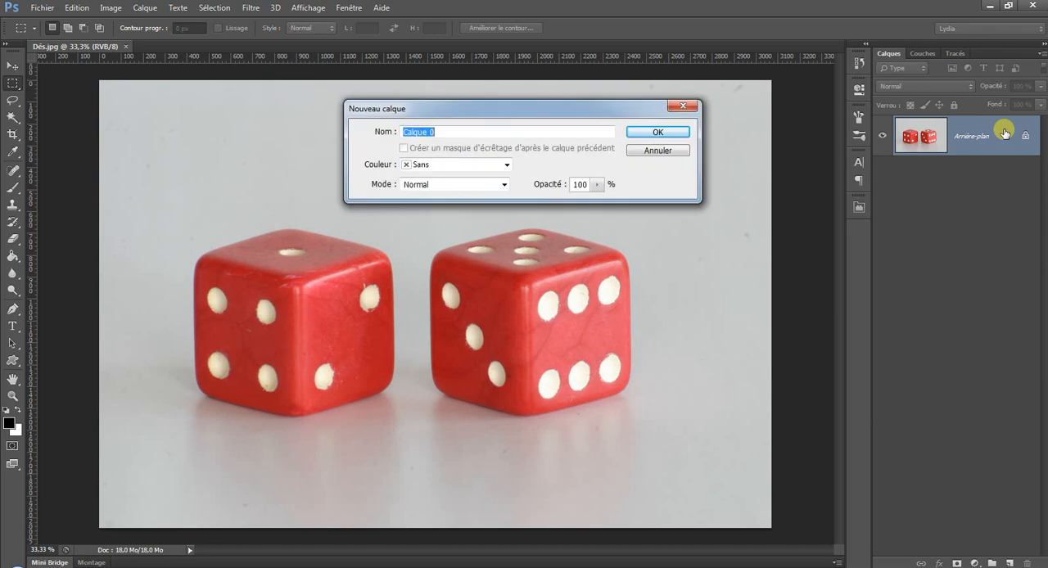
pyautogui.click(659, 133)
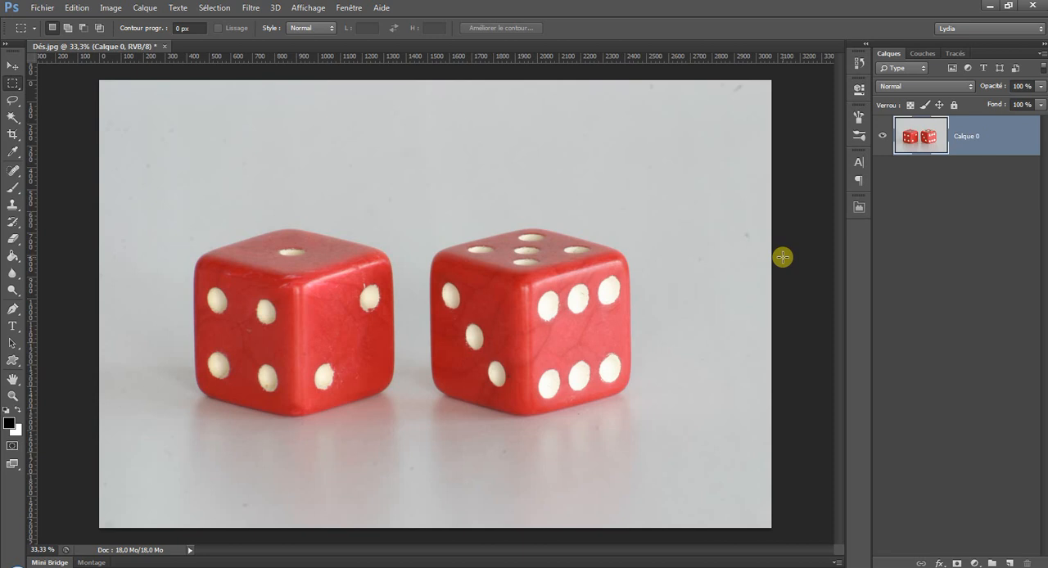
pyautogui.rightClick(1002, 137)
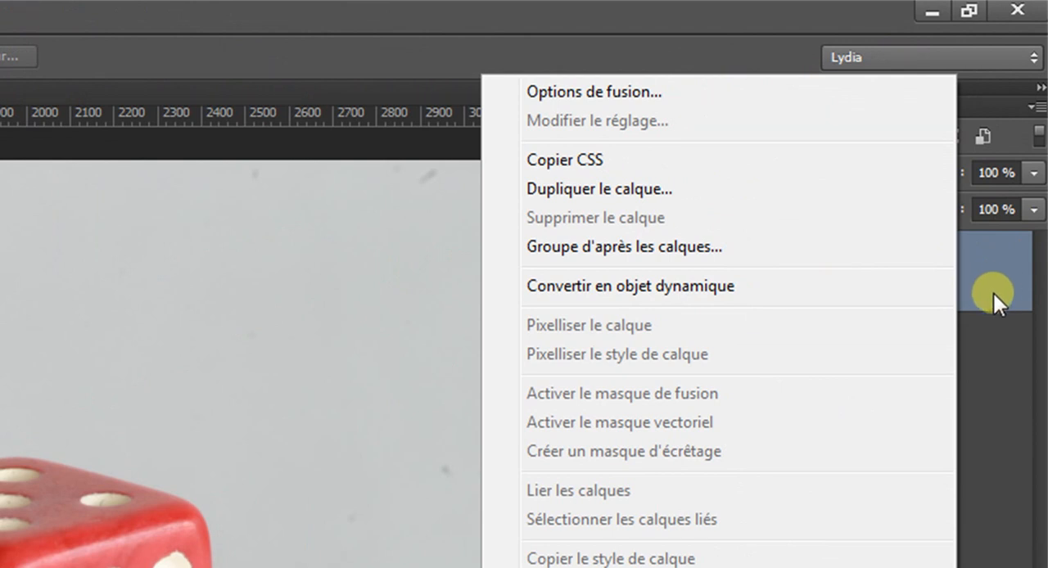
pyautogui.click(656, 192)
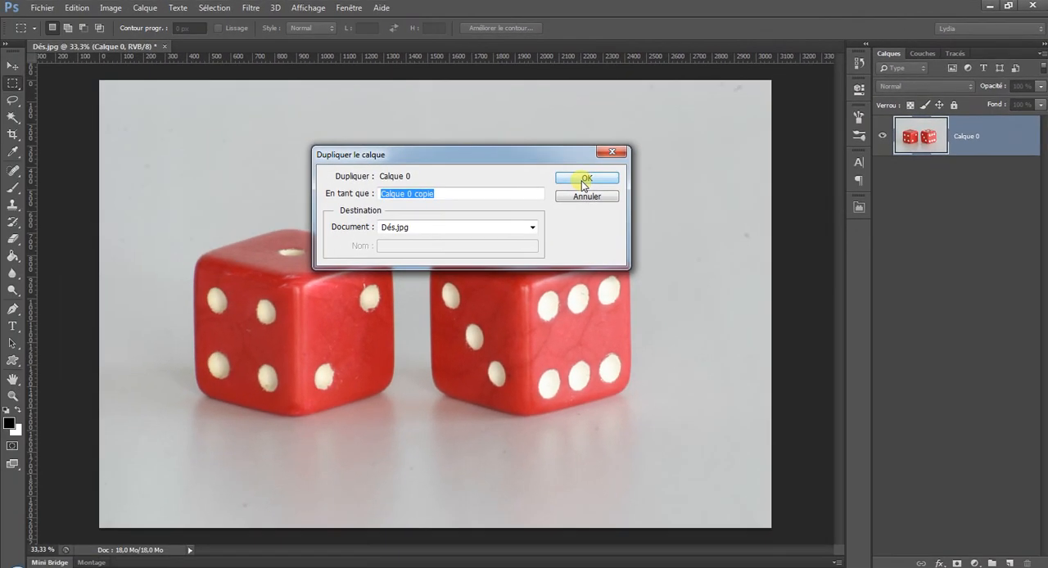
pyautogui.click(585, 178)
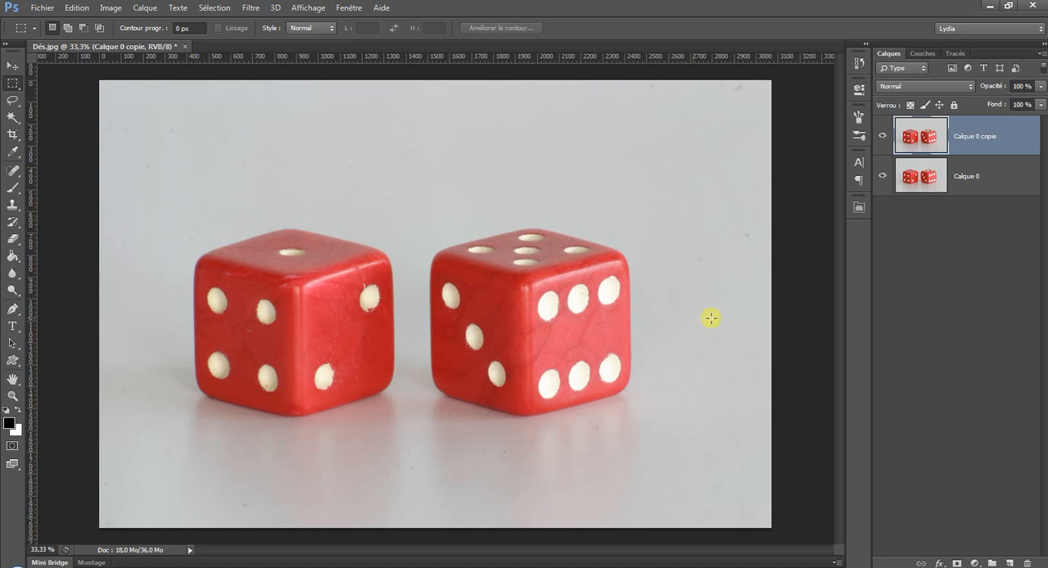
# Try adding a reveal-all vector mask to Calque 0 copie and undo it.
pyautogui.click(155, 8)
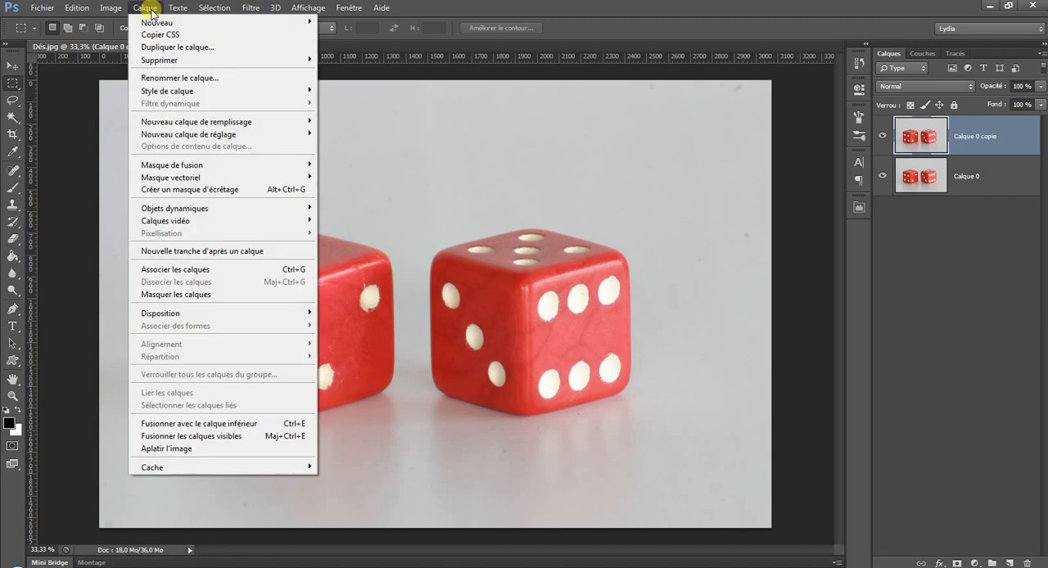
pyautogui.moveTo(280, 178)
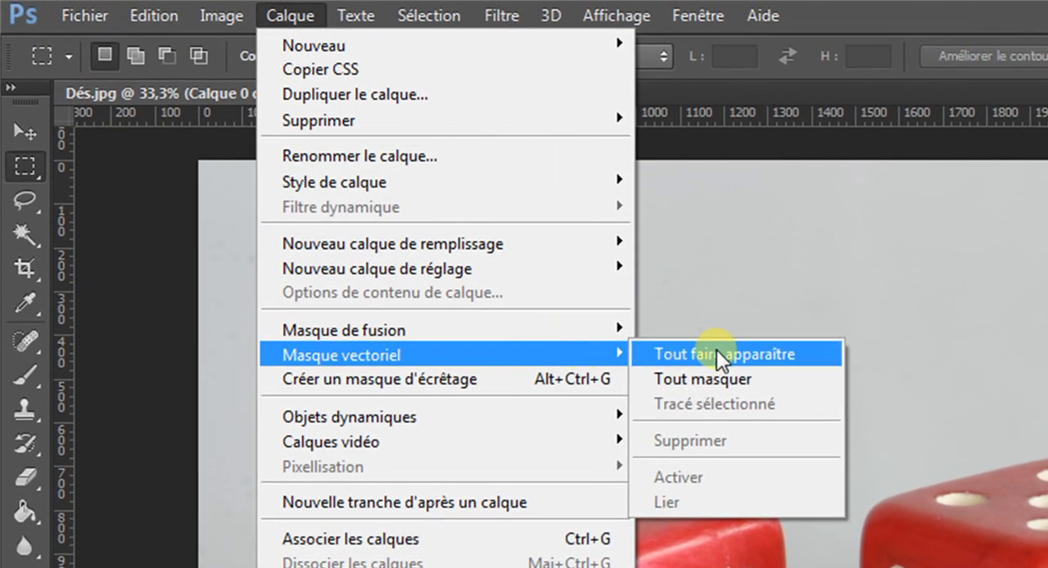
pyautogui.click(717, 354)
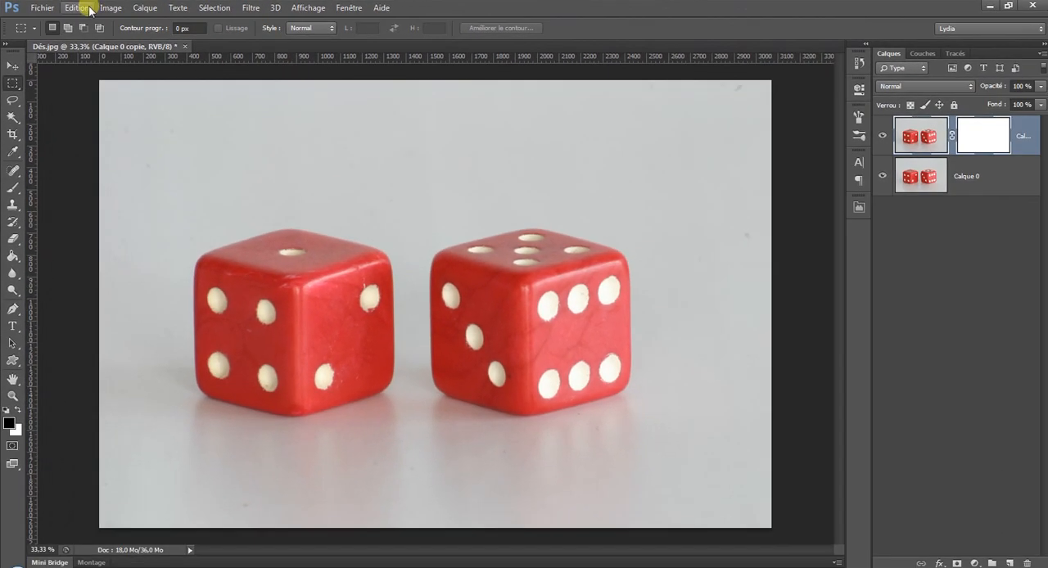
pyautogui.click(111, 10)
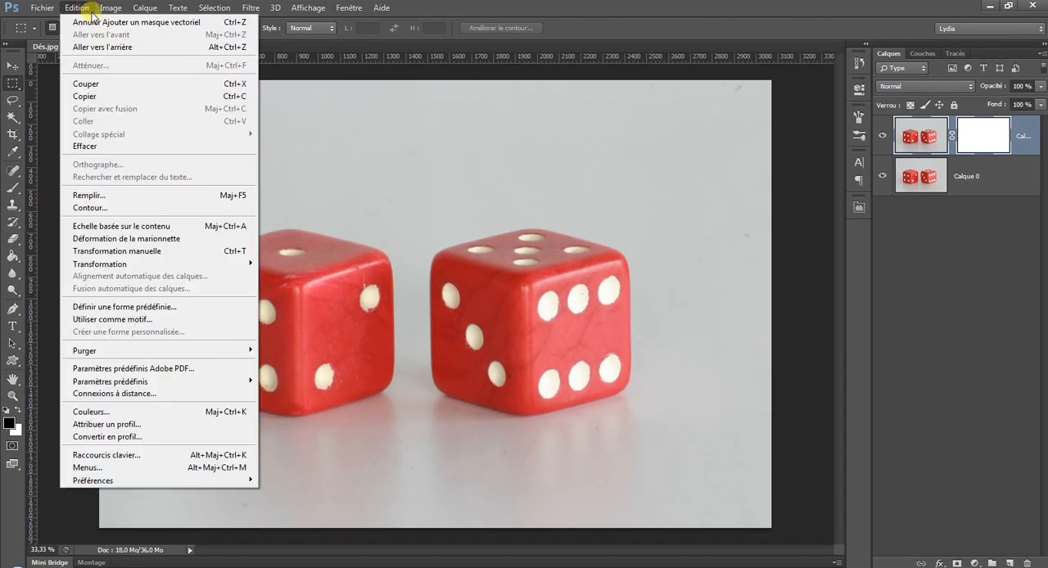
pyautogui.click(95, 21)
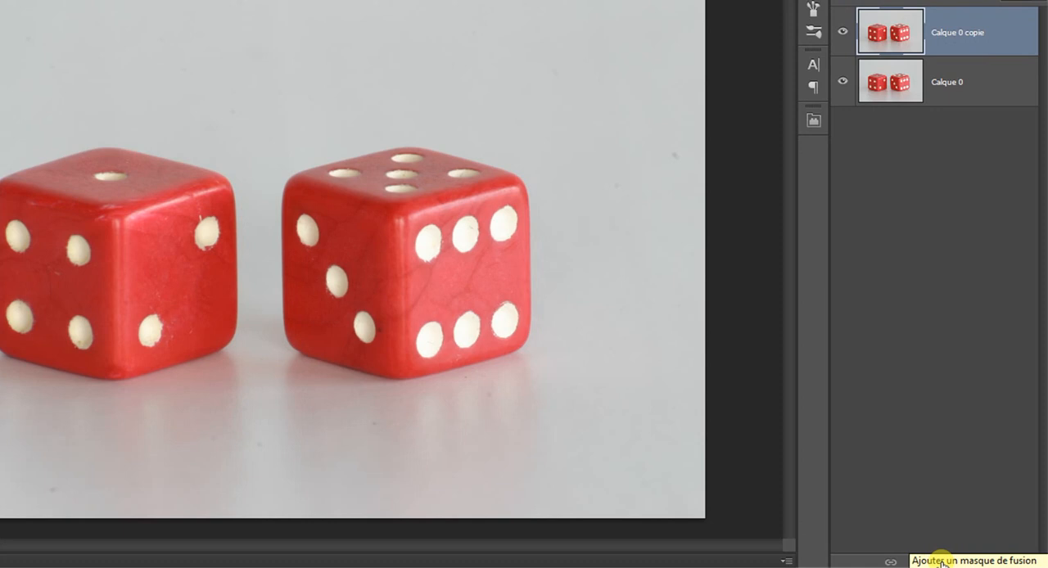
# Add a layer mask and a vector mask to Calque 0 copie, and delete the layer mask so only the vector mask is kept.
pyautogui.click(941, 563)
pyautogui.click(943, 564)
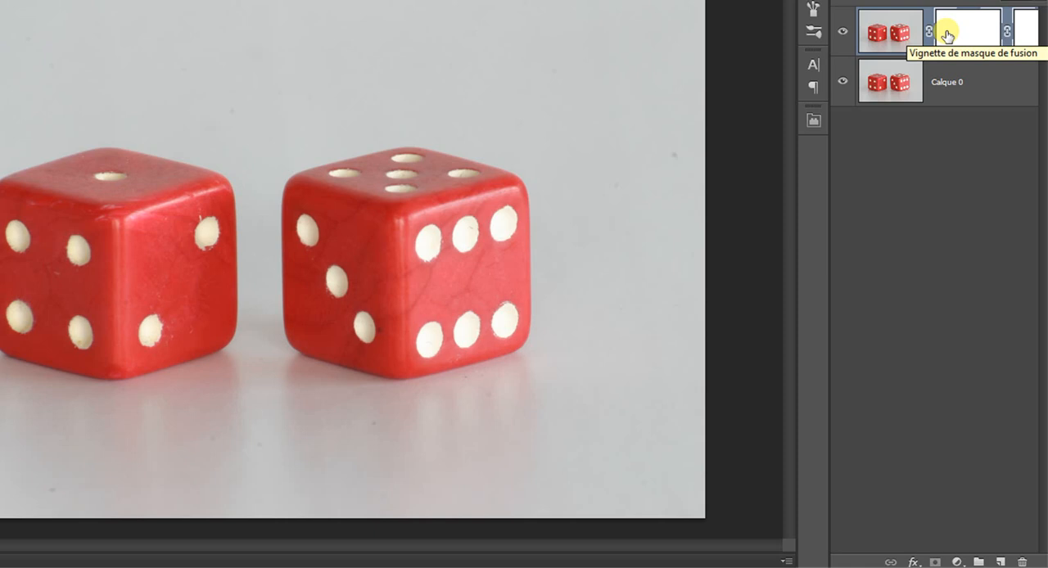
pyautogui.moveTo(957, 33); pyautogui.dragTo(989, 223)
pyautogui.rightClick(968, 22)
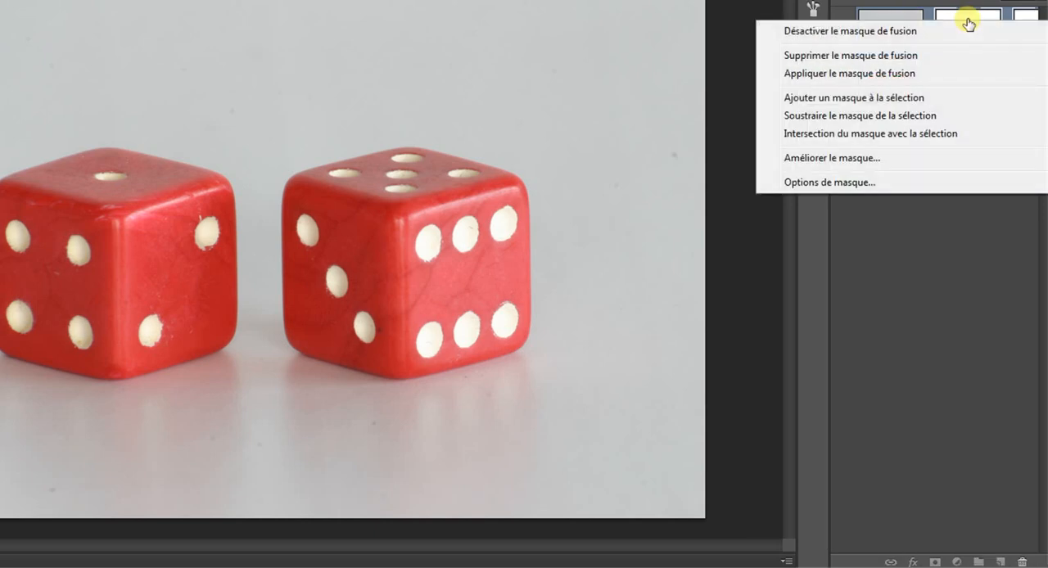
pyautogui.click(899, 57)
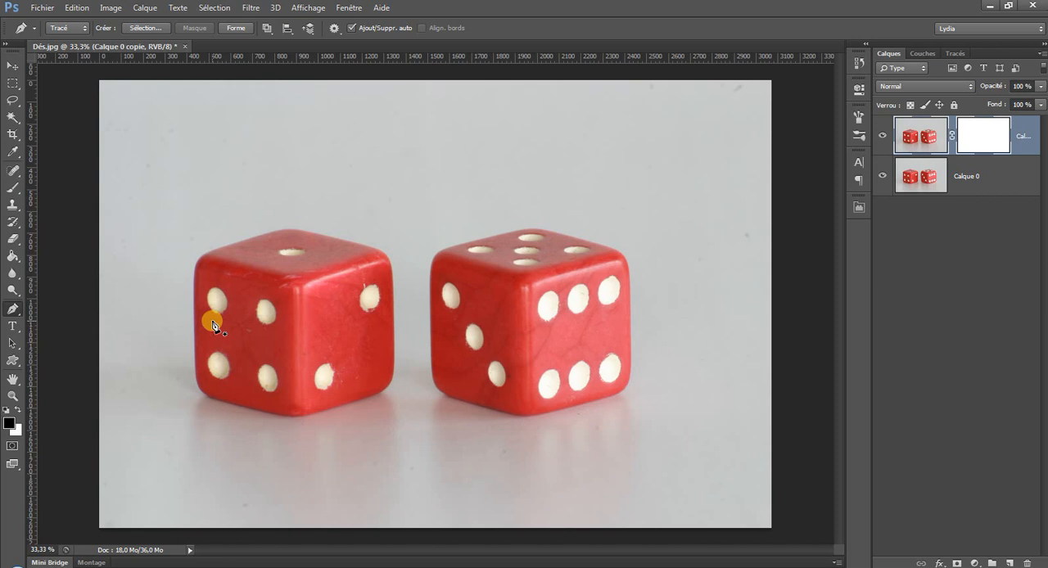
# Start a Pen path on the vector mask with a corner point at the left die's upper-left corner and a curved point at its top.
pyautogui.click(198, 260)
pyautogui.moveTo(280, 230); pyautogui.dragTo(311, 237)
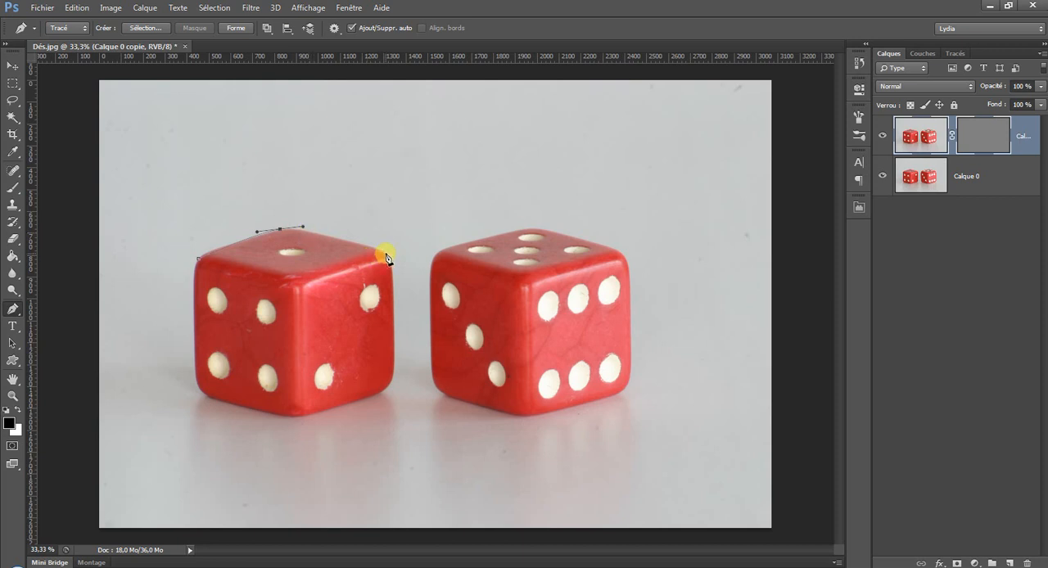
# Preview the mask with Calque 0 hidden by adding two trial anchor points, undo both points and show Calque 0 again.
pyautogui.click(883, 177)
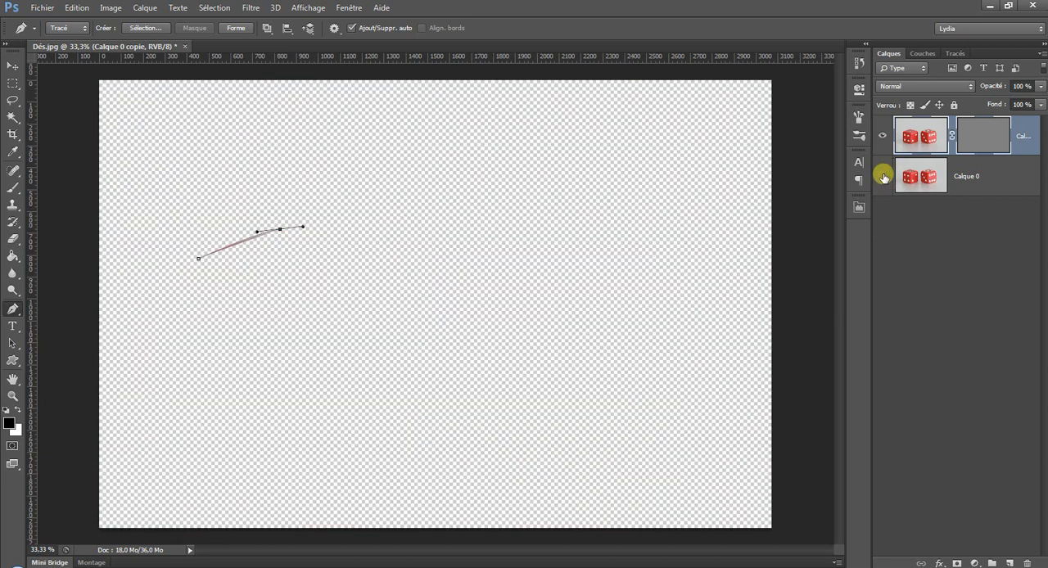
pyautogui.click(374, 264)
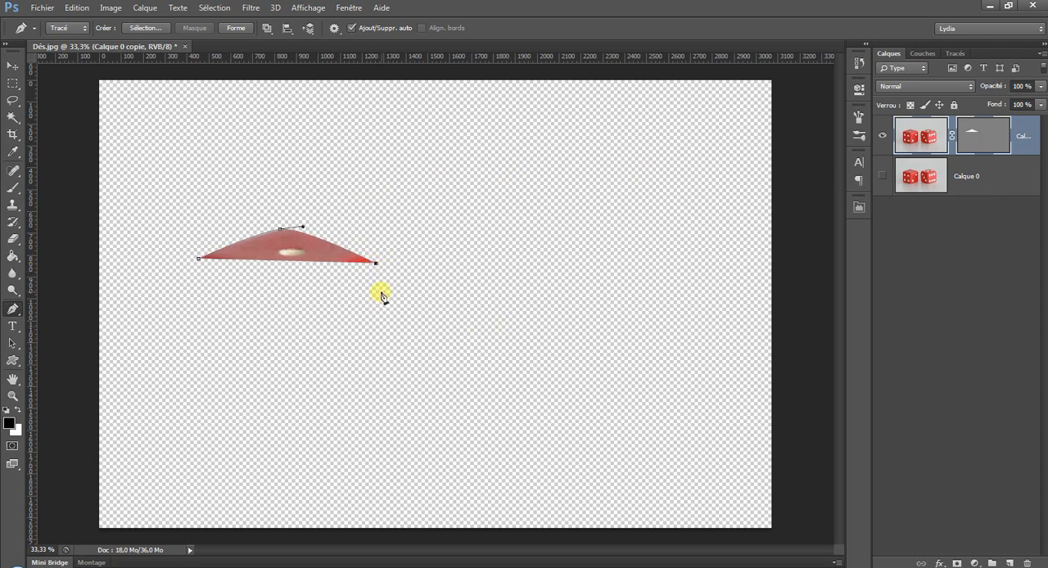
pyautogui.click(385, 291)
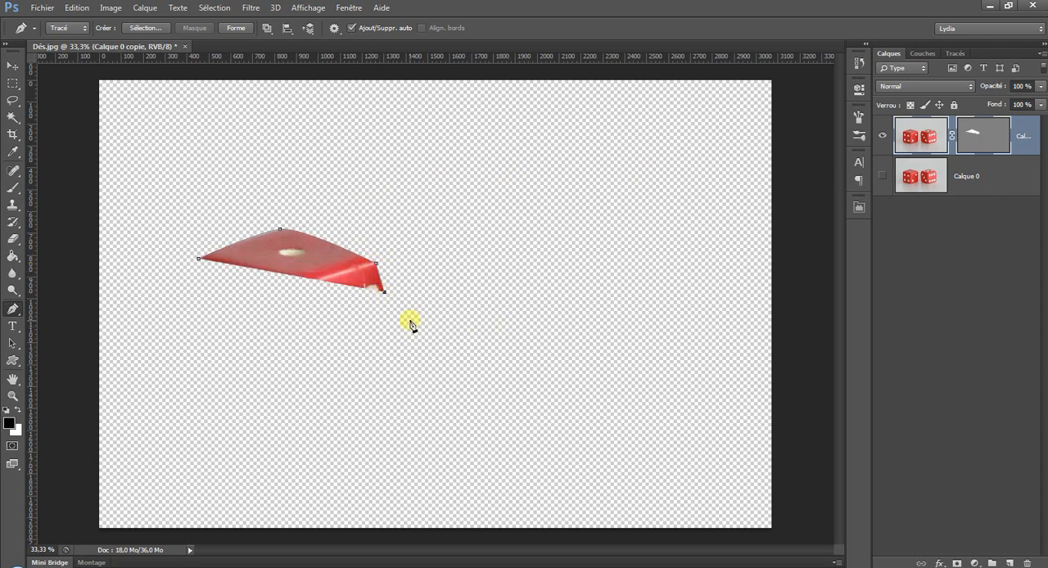
pyautogui.click(76, 7)
pyautogui.click(81, 22)
pyautogui.click(76, 8)
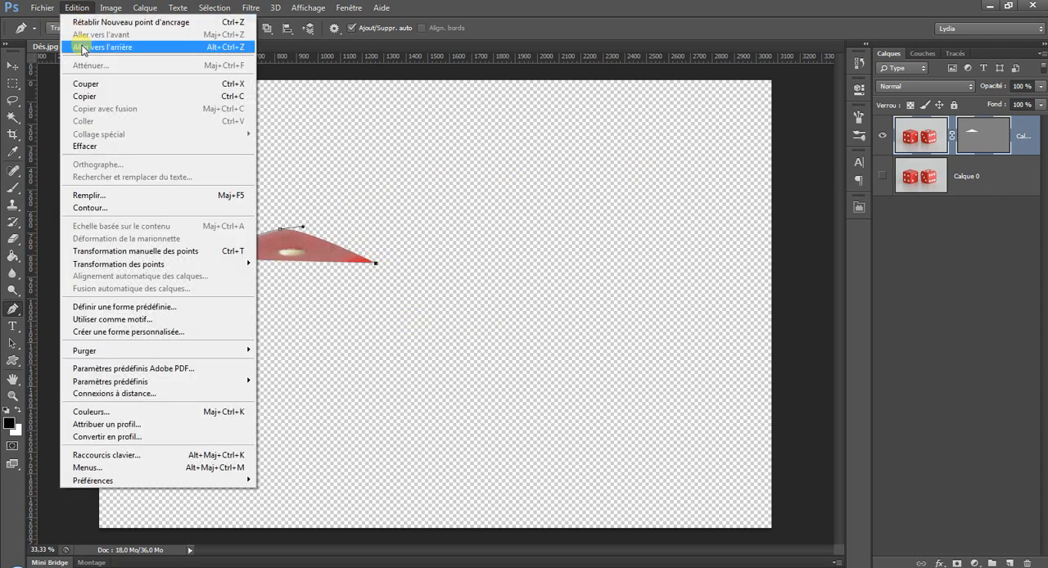
pyautogui.click(86, 46)
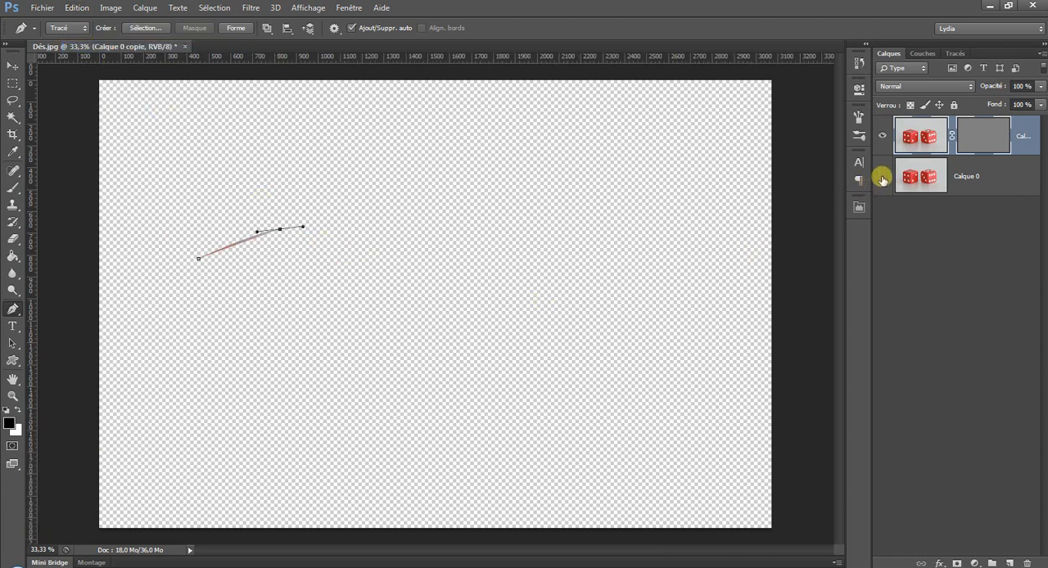
pyautogui.click(882, 177)
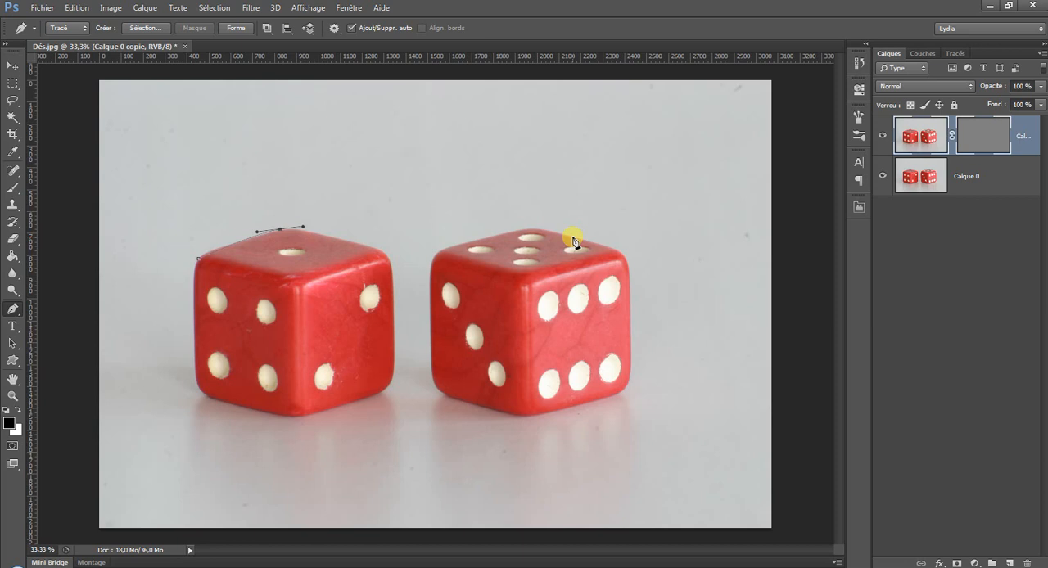
# Trace the remaining right, bottom and left sides of the left die and close the path at its starting corner without a curve.
pyautogui.click(382, 255)
pyautogui.moveTo(391, 384); pyautogui.dragTo(382, 506)
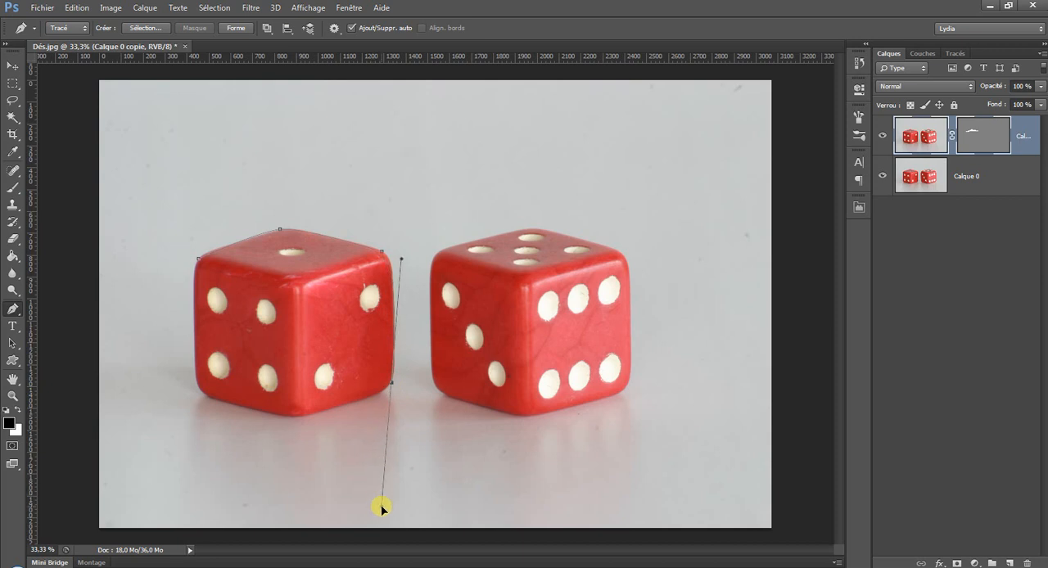
pyautogui.click(294, 419)
pyautogui.click(205, 398)
pyautogui.moveTo(199, 259); pyautogui.dragTo(217, 181)
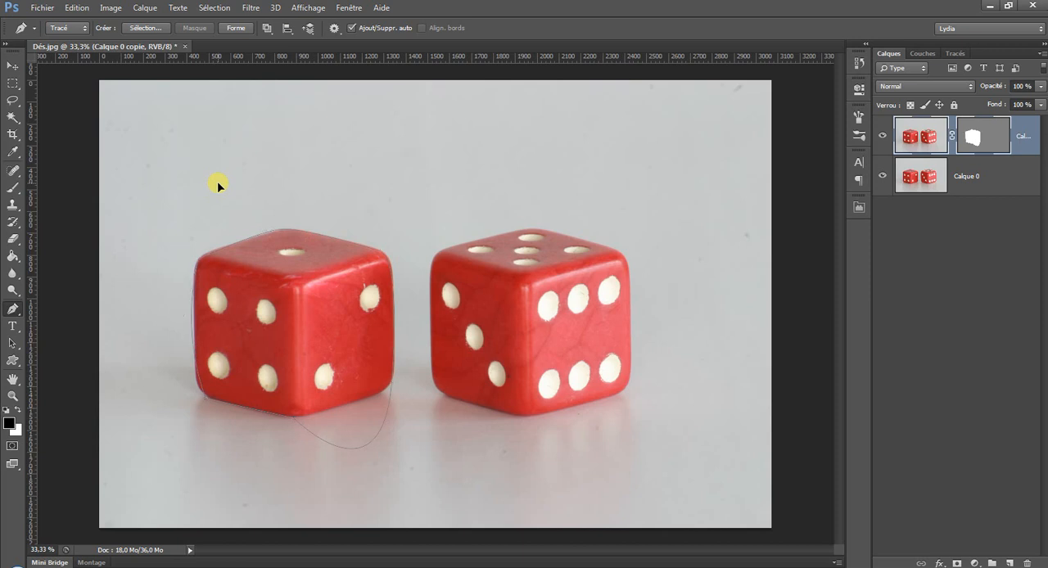
pyautogui.click(74, 7)
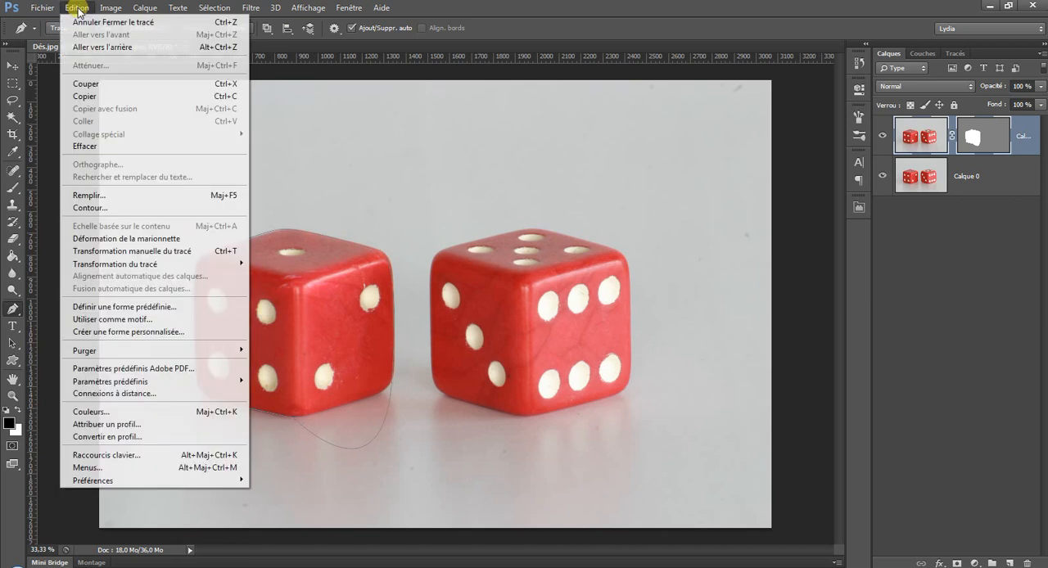
pyautogui.click(90, 17)
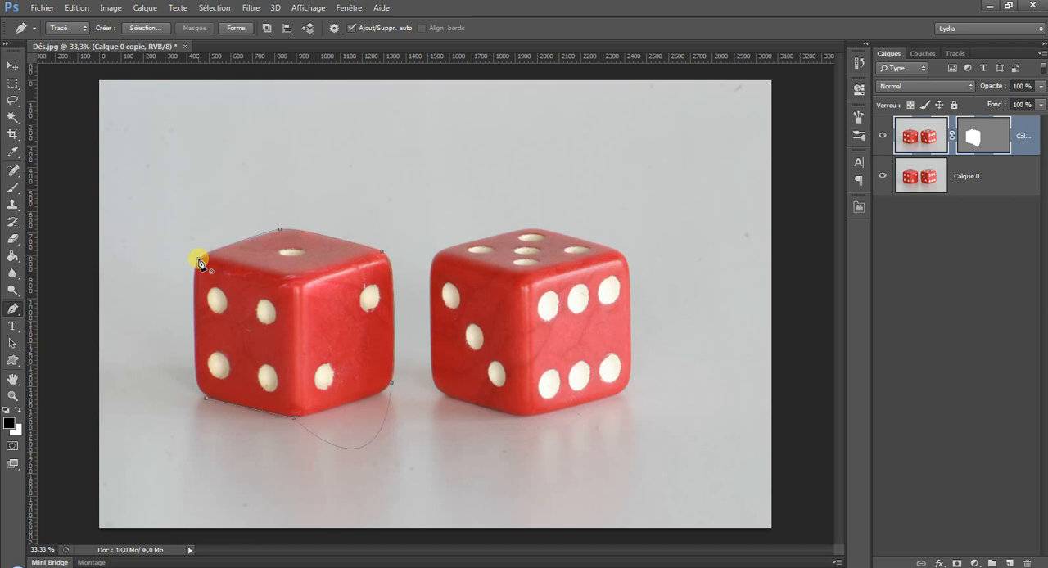
pyautogui.click(200, 260)
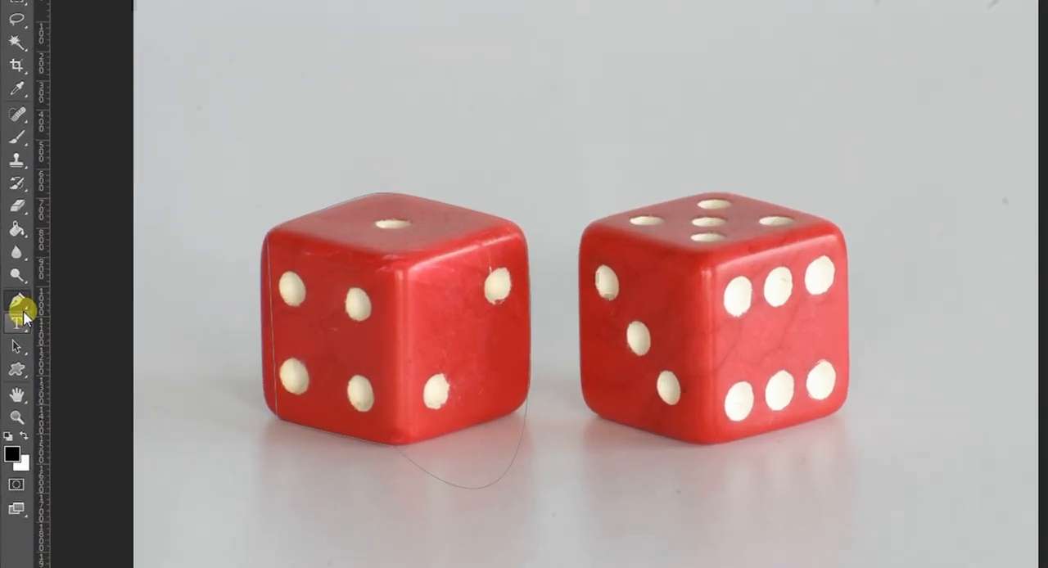
# Activate the closed path around the left die with the Convert Point tool.
pyautogui.rightClick(13, 310)
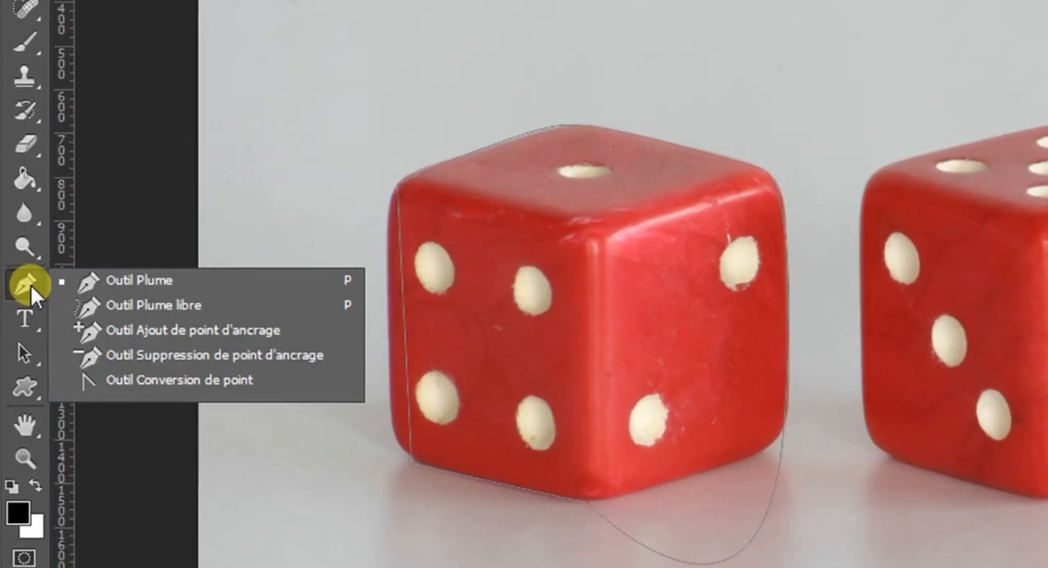
pyautogui.click(241, 384)
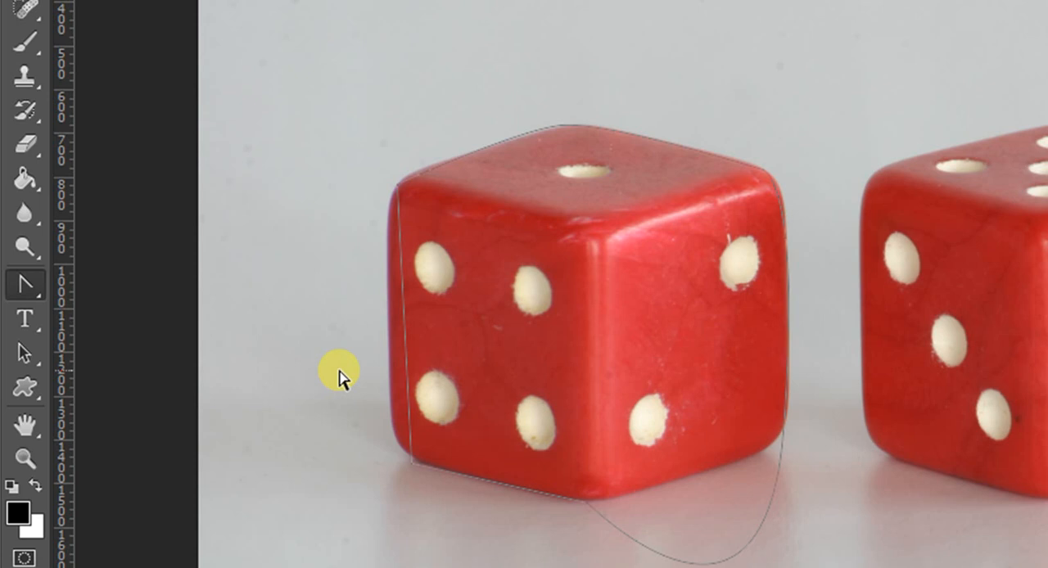
pyautogui.click(413, 473)
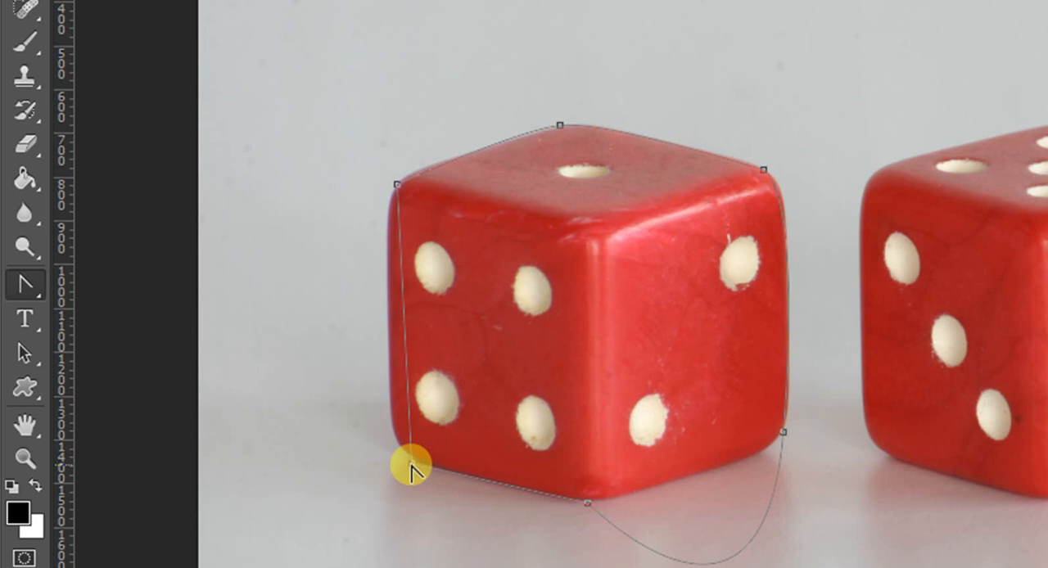
# Try curving the path at the left die's lower-left anchor point by pulling its handle downward, and undo it.
pyautogui.moveTo(411, 465); pyautogui.dragTo(446, 533)
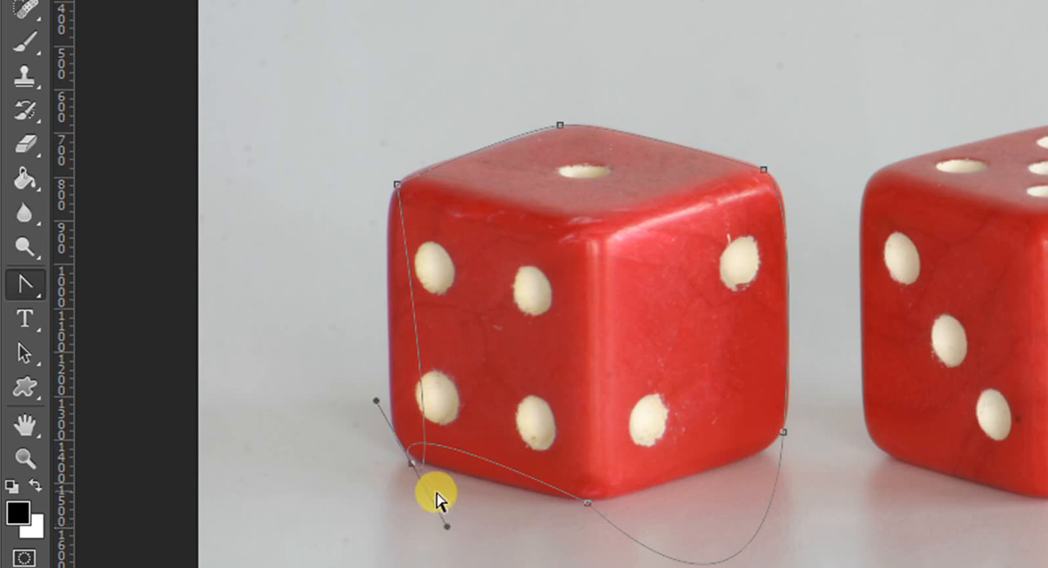
pyautogui.click(147, 0)
pyautogui.click(188, 0)
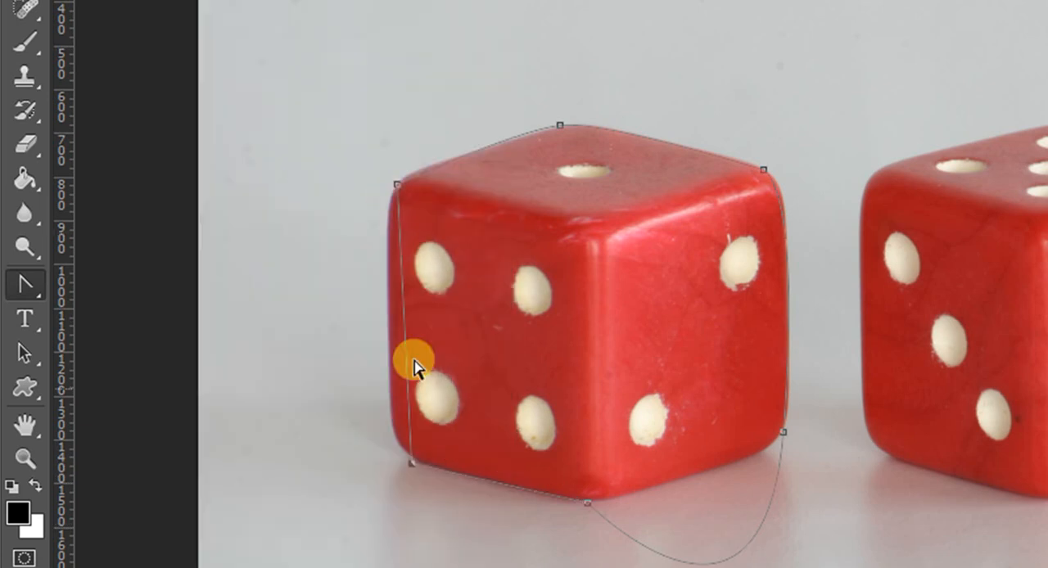